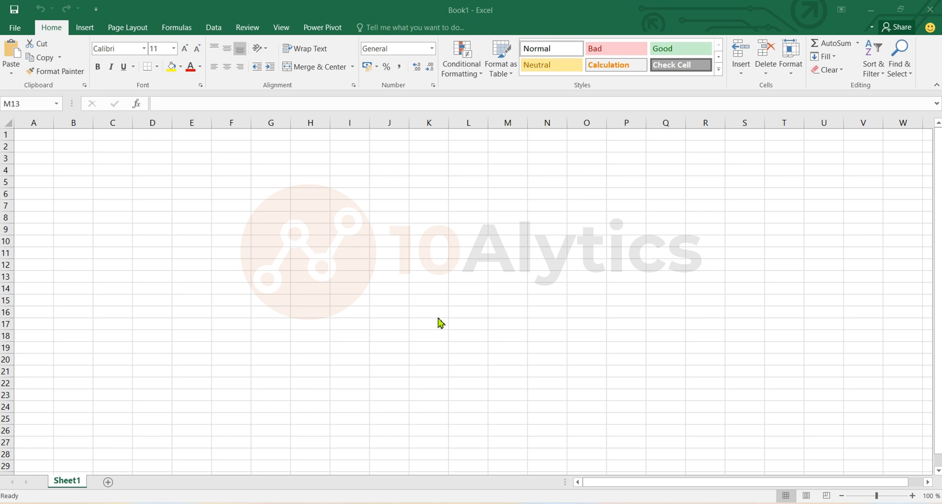
{"action": "left_click", "coordinate": [471, 300]}
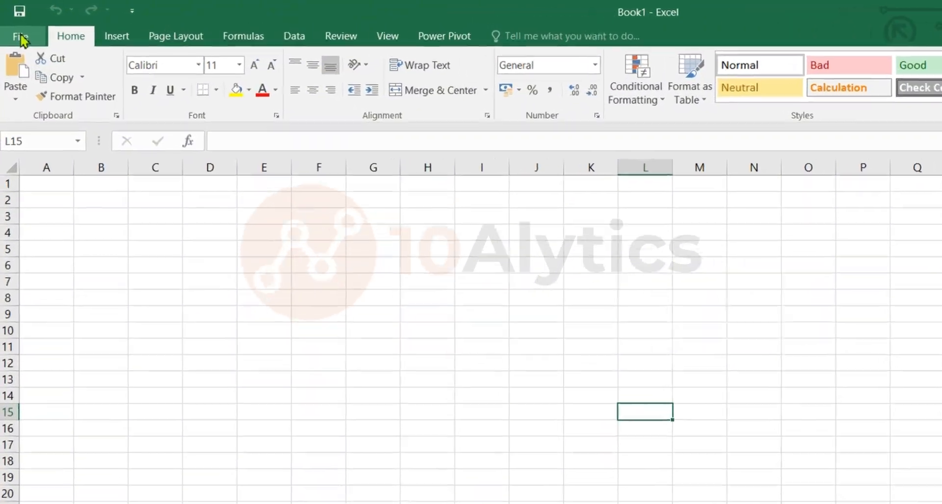
{"action": "left_click", "coordinate": [15, 27]}
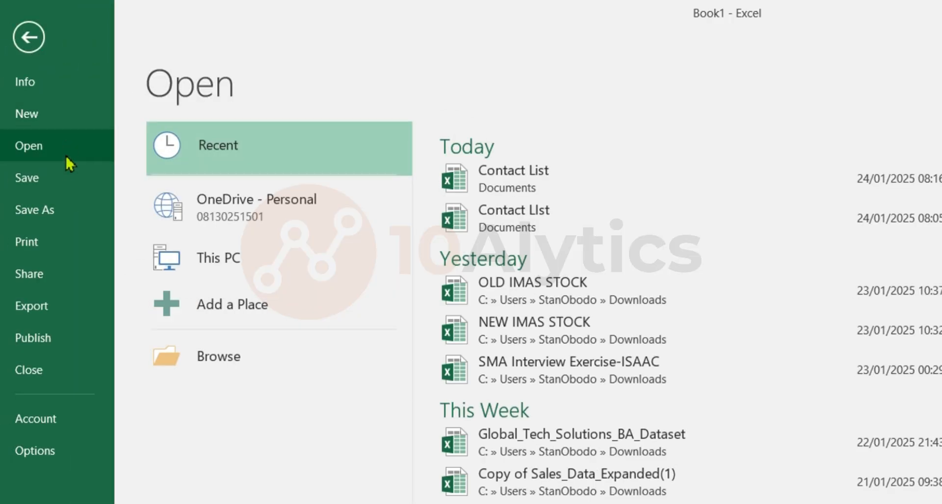
{"action": "left_click", "coordinate": [65, 117]}
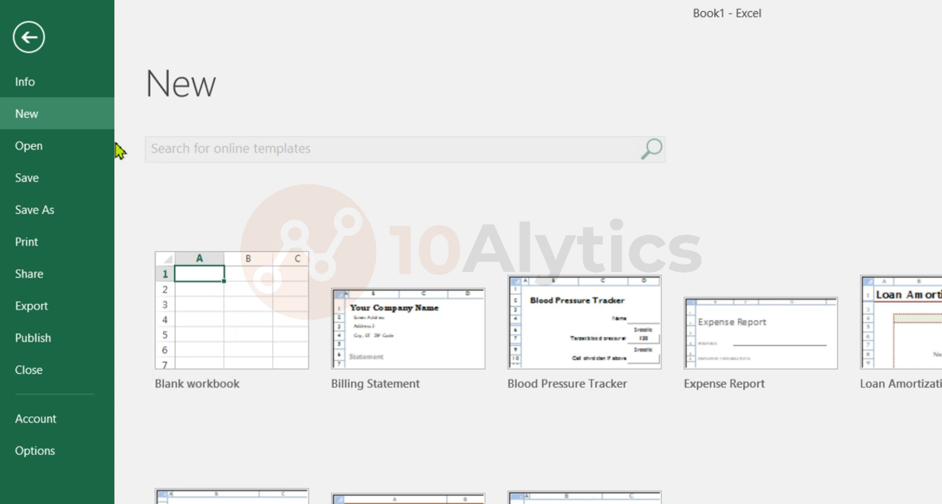
{"action": "left_click", "coordinate": [27, 36]}
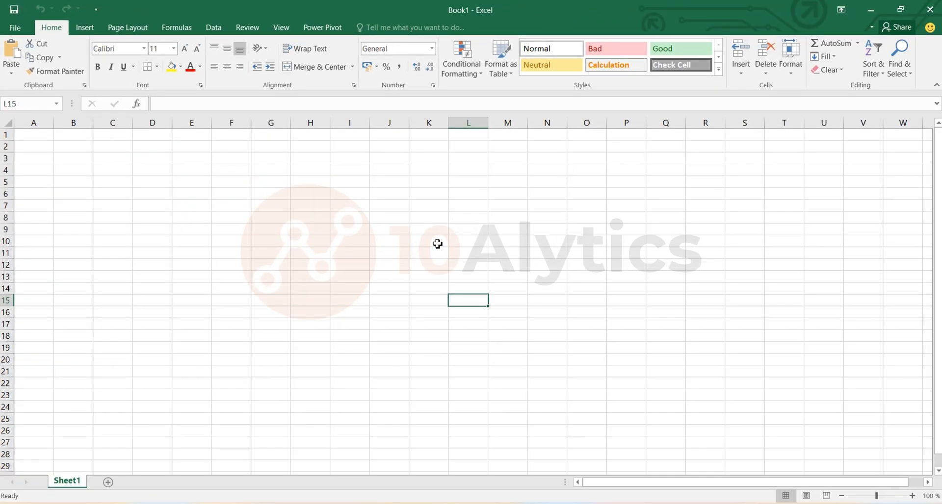
{"action": "left_click", "coordinate": [678, 375]}
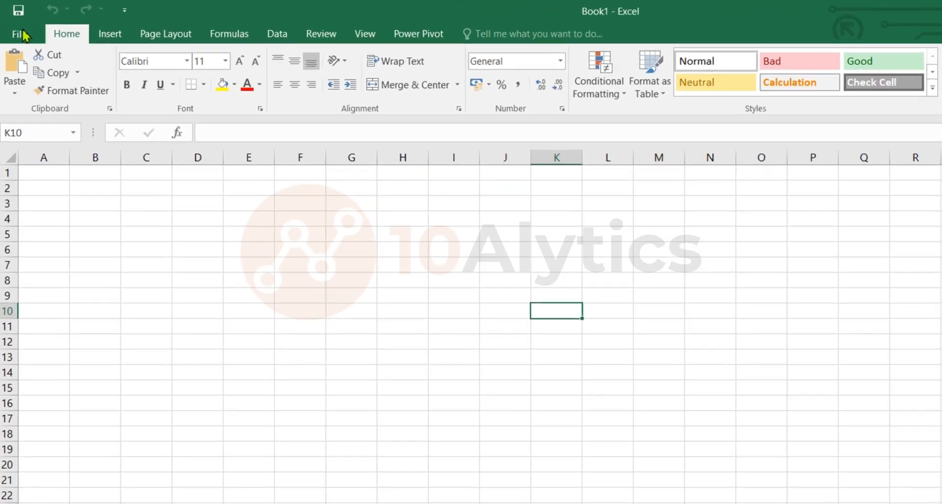
Save the blank workbook in Documents under the file name Contact List
{"action": "left_click", "coordinate": [23, 35]}
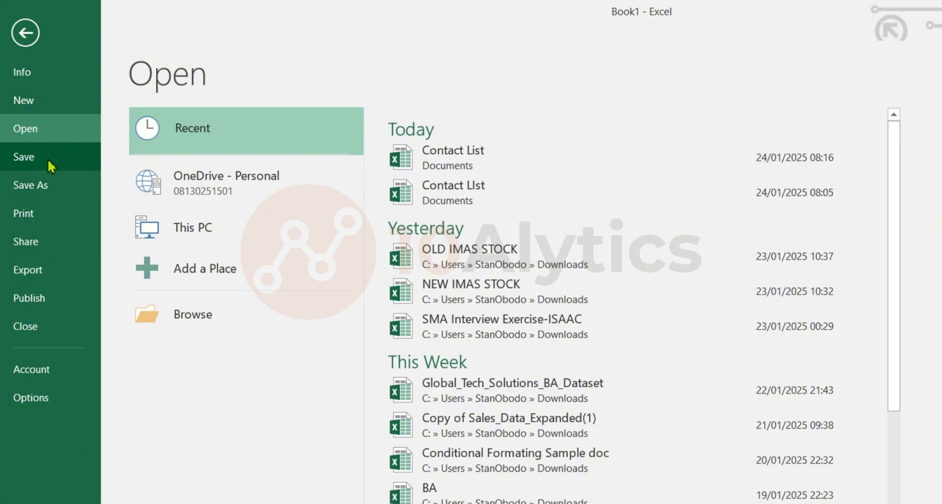
{"action": "left_click", "coordinate": [57, 188]}
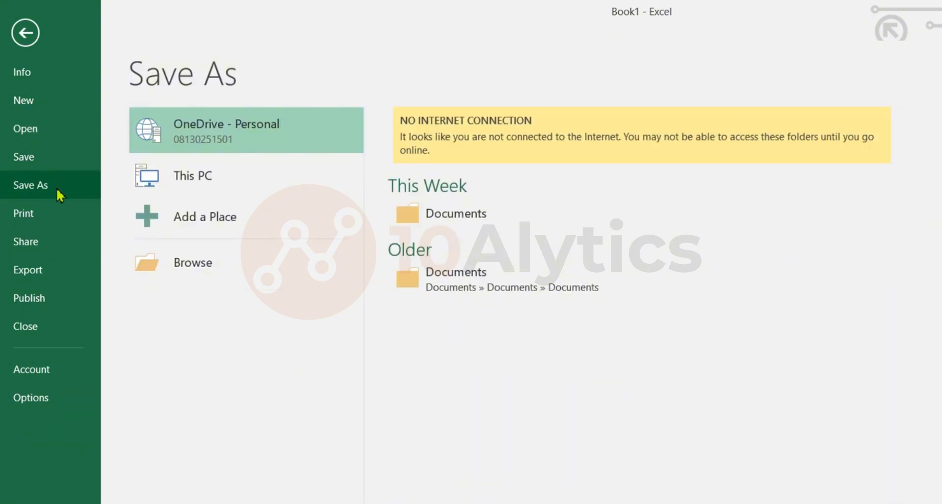
{"action": "left_click", "coordinate": [242, 269]}
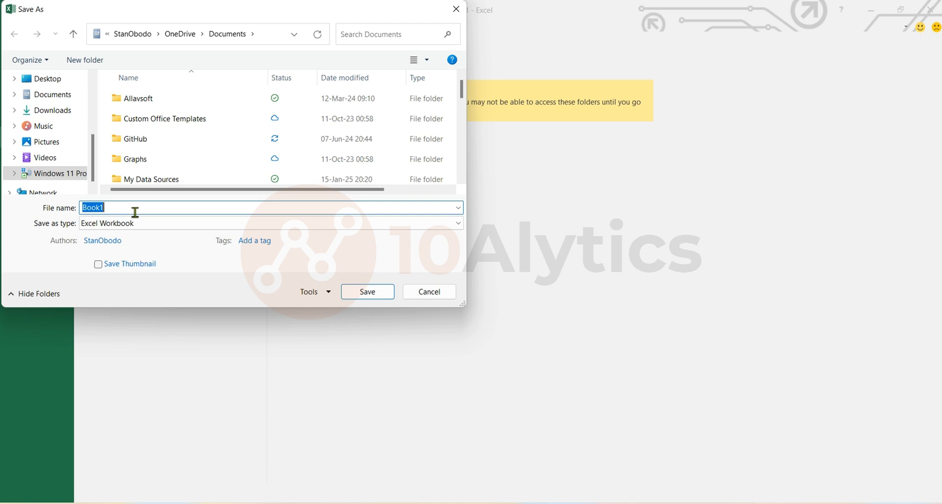
{"action": "type", "text": "Contact "}
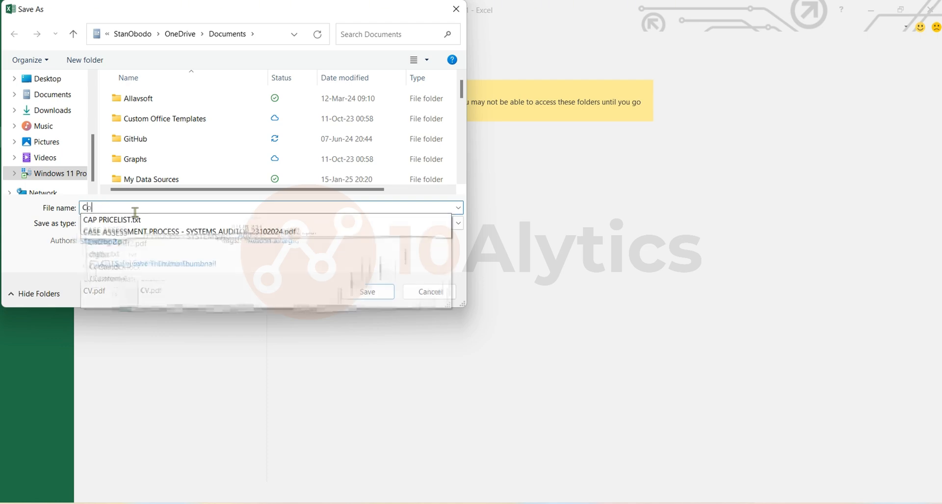
{"action": "type", "text": "List"}
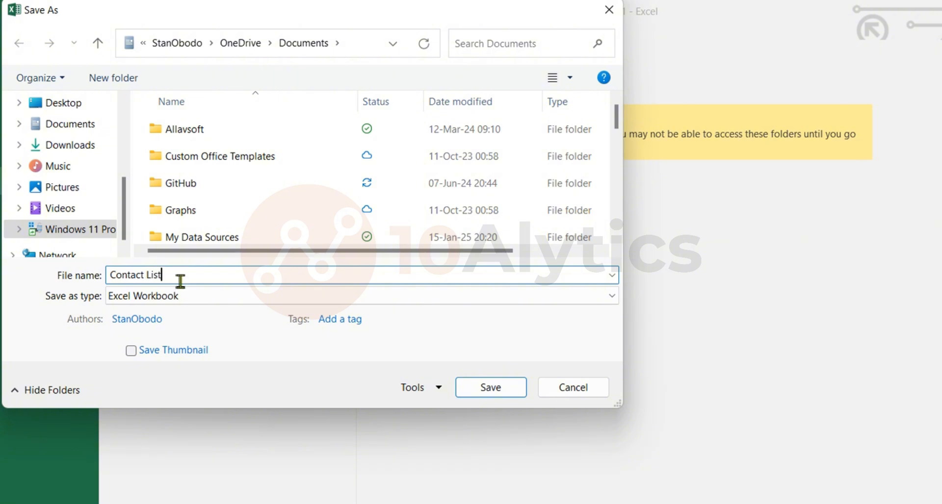
{"action": "key", "text": "Return"}
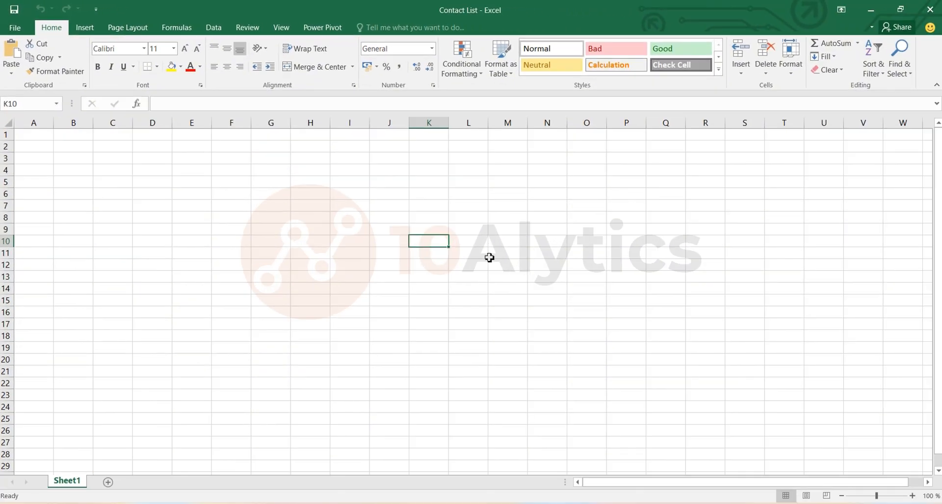
Enter the header Name in cell A1
{"action": "left_click", "coordinate": [506, 253]}
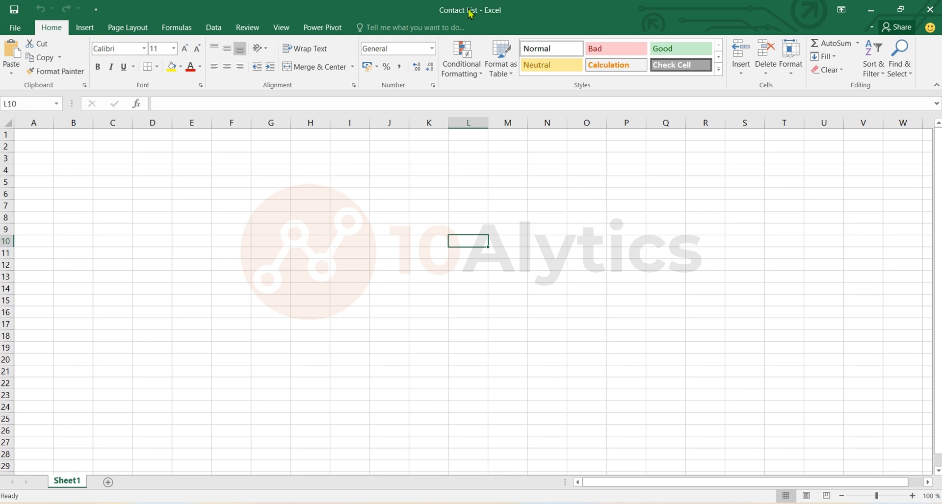
{"action": "left_click", "coordinate": [435, 241]}
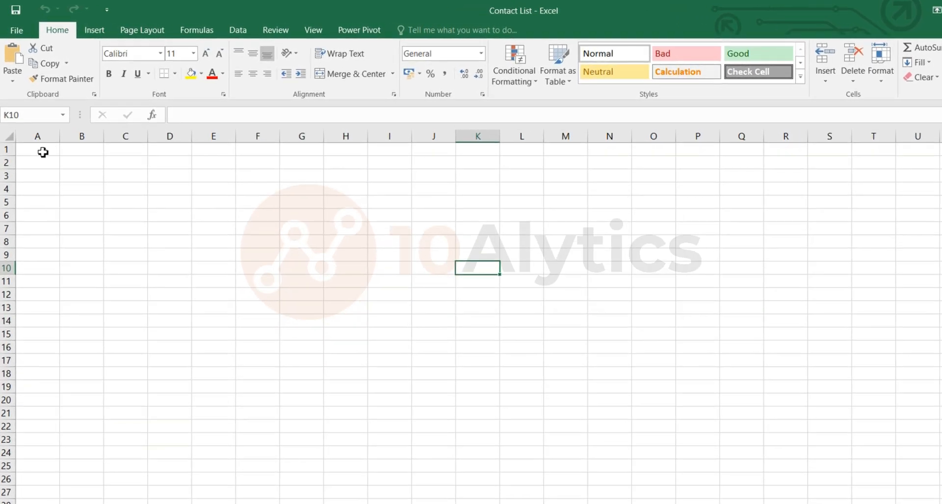
{"action": "left_click", "coordinate": [48, 167]}
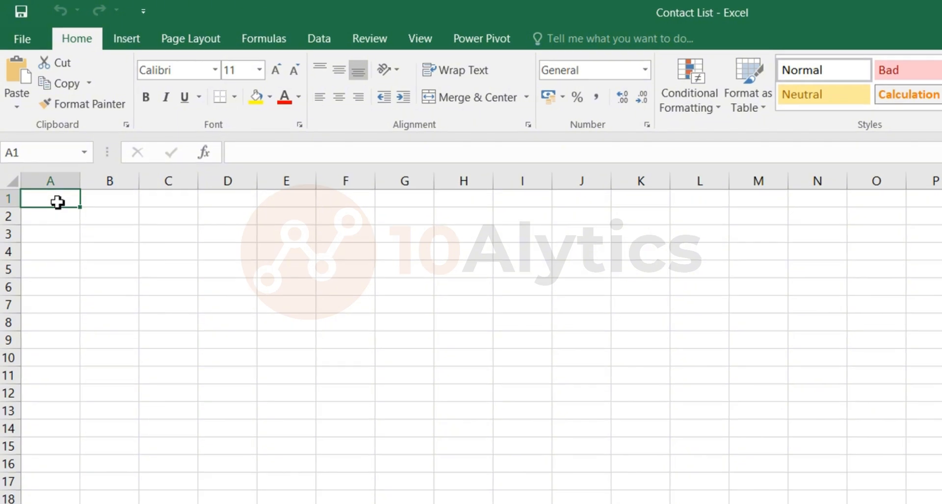
{"action": "type", "text": "Name"}
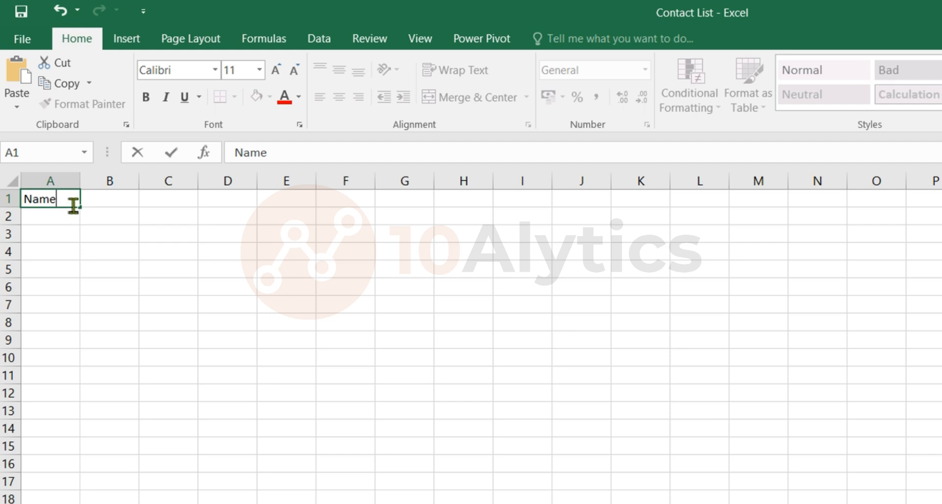
{"action": "key", "text": "Return"}
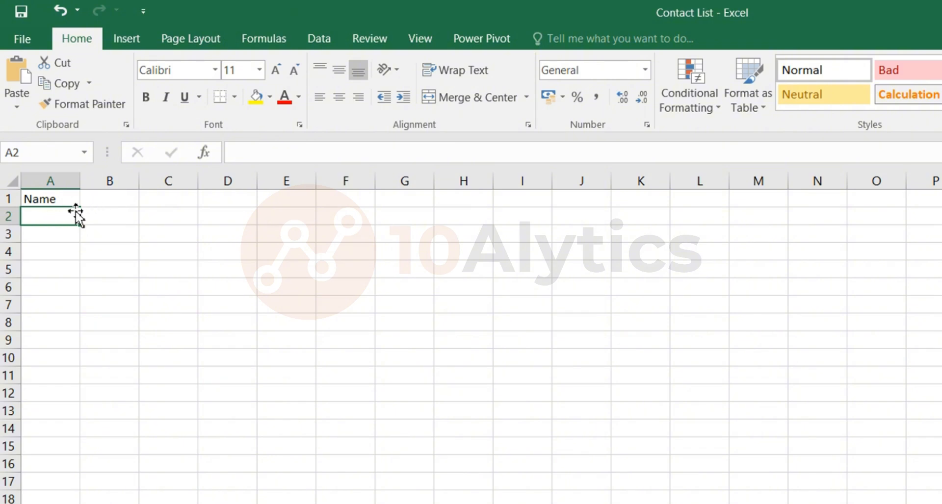
{"action": "left_click", "coordinate": [63, 201]}
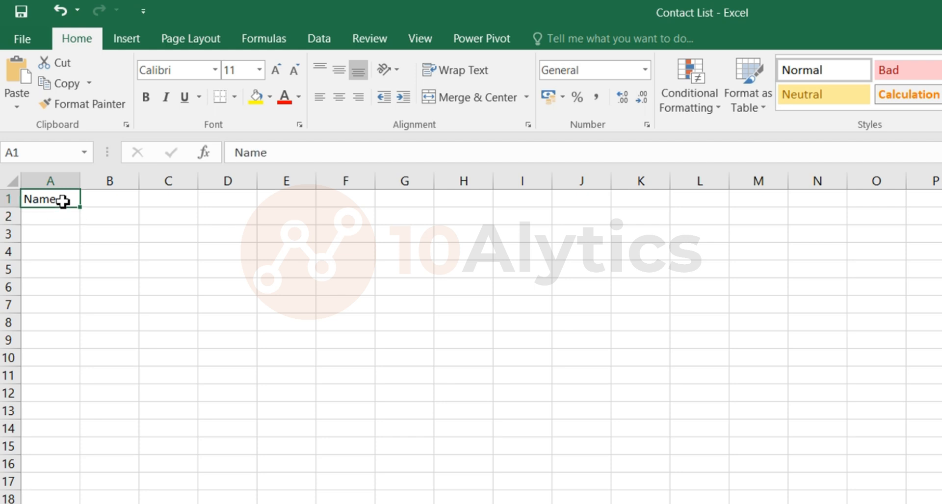
{"action": "key", "text": "Tab"}
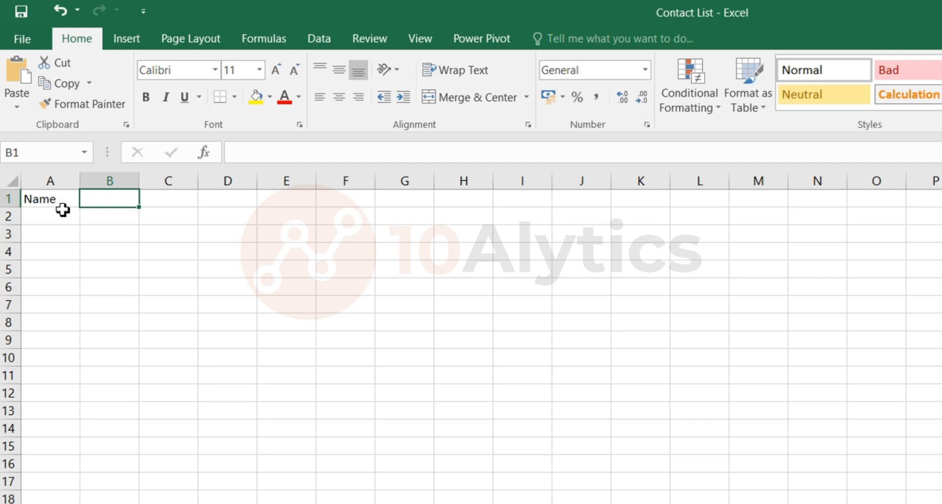
Enter the headers Phone number in B1 and Email Address in C1
{"action": "type", "text": "Ph"}
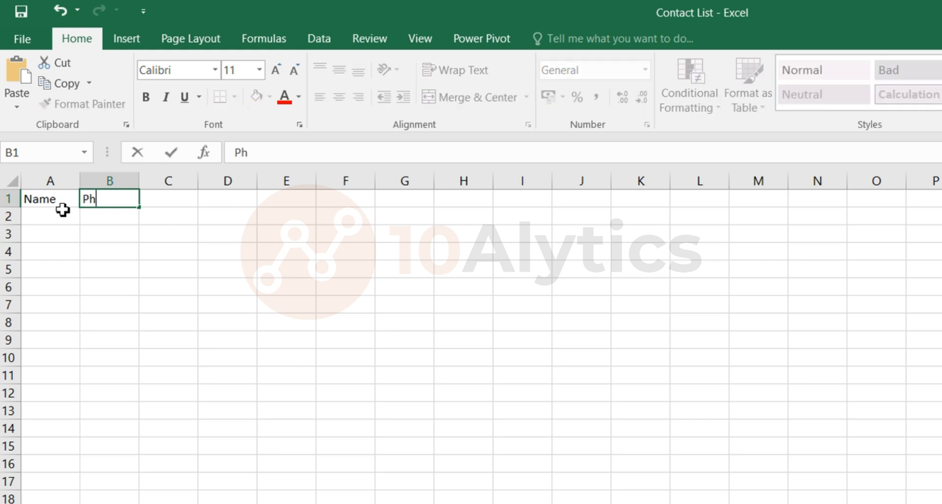
{"action": "type", "text": "one numb"}
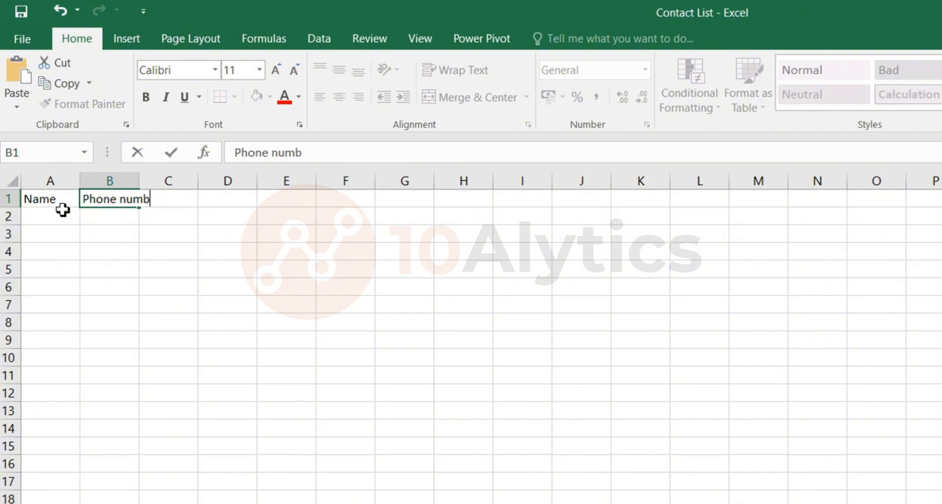
{"action": "type", "text": "er"}
{"action": "key", "text": "Tab"}
{"action": "type", "text": "Email"}
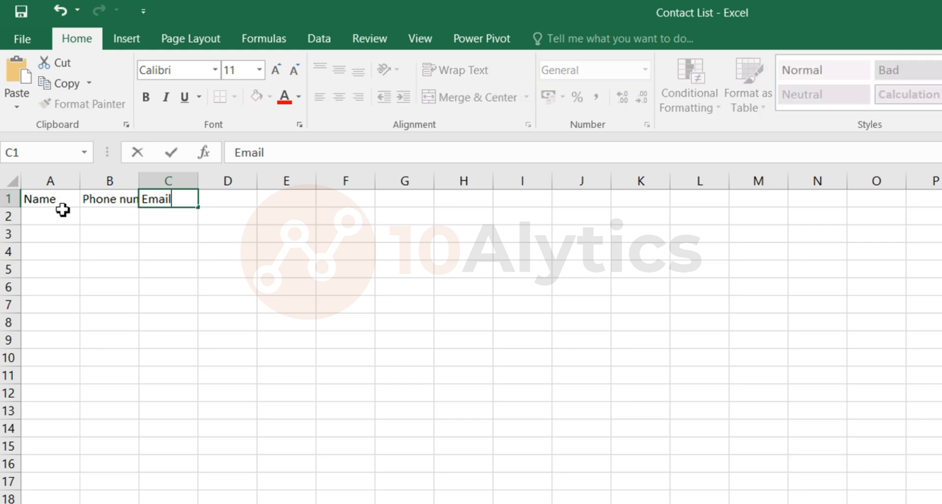
{"action": "type", "text": " Address"}
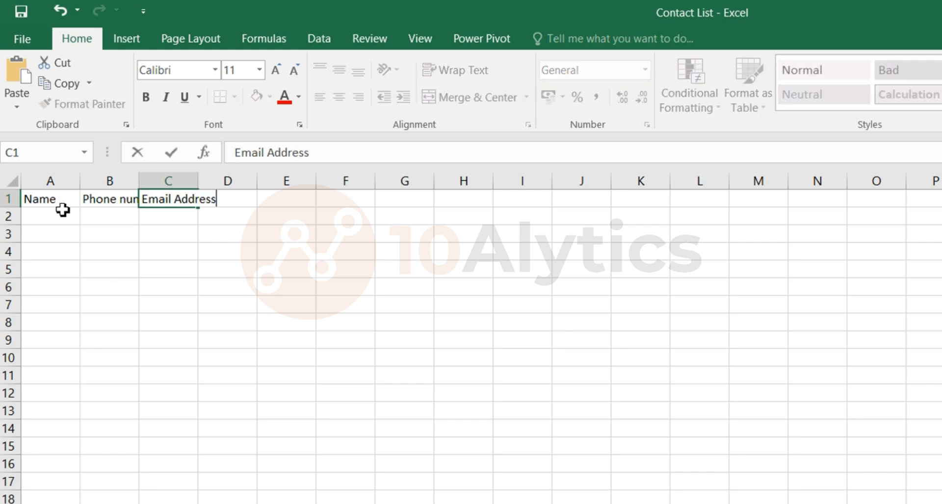
{"action": "key", "text": "Return"}
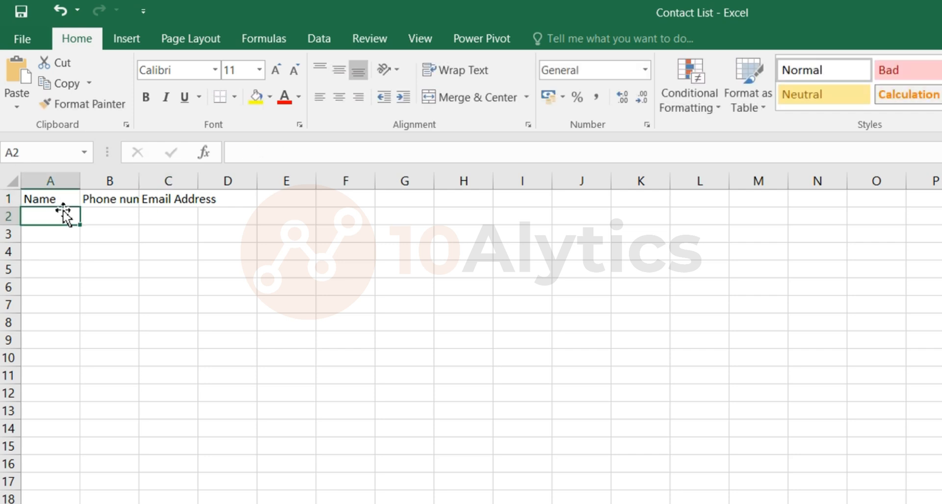
Widen columns B and C so the Phone number and Email Address headers fit
{"action": "left_click", "coordinate": [112, 201]}
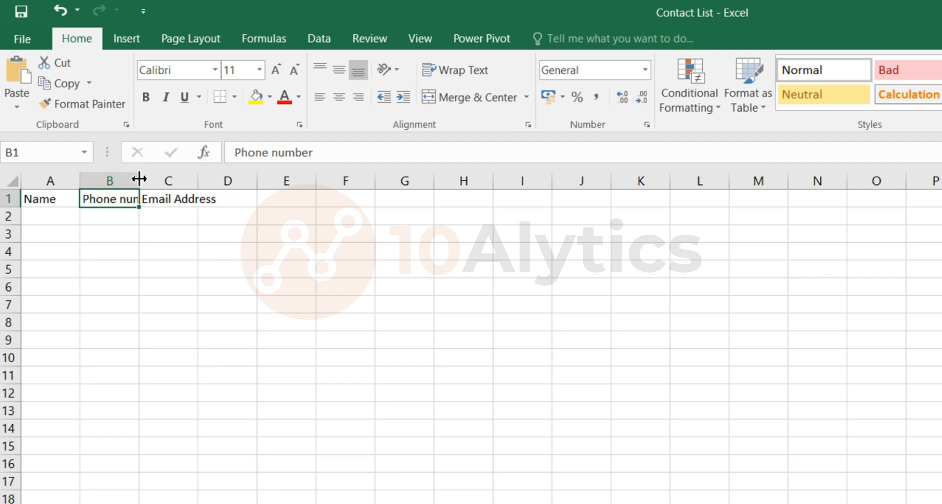
{"action": "left_click_drag", "start_coordinate": [139, 179], "coordinate": [166, 179]}
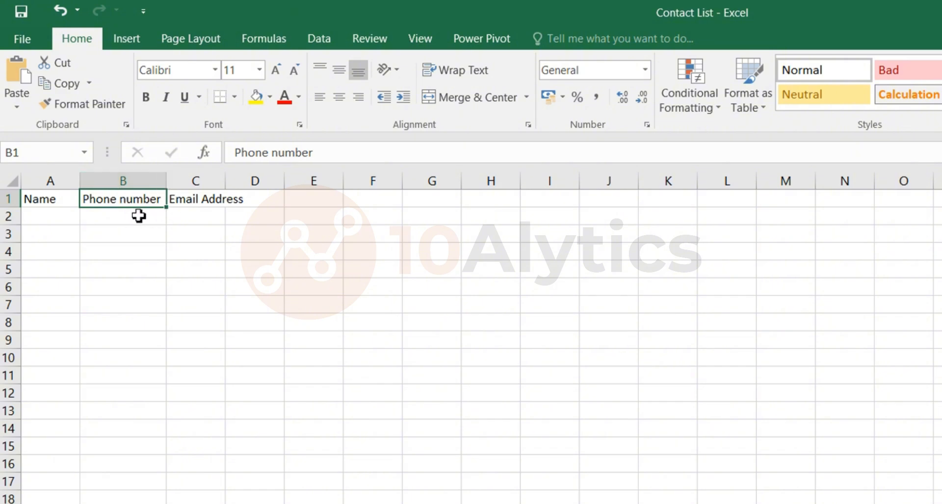
{"action": "left_click", "coordinate": [201, 200]}
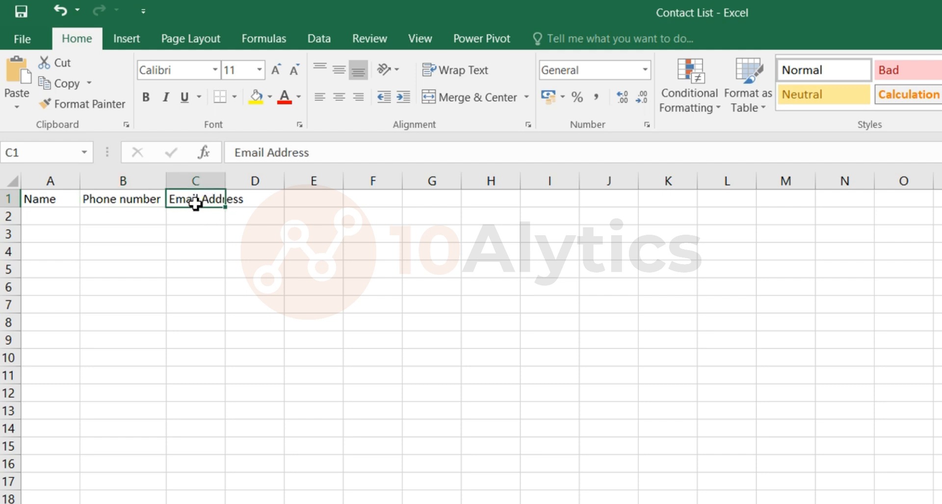
{"action": "double_click", "coordinate": [226, 181]}
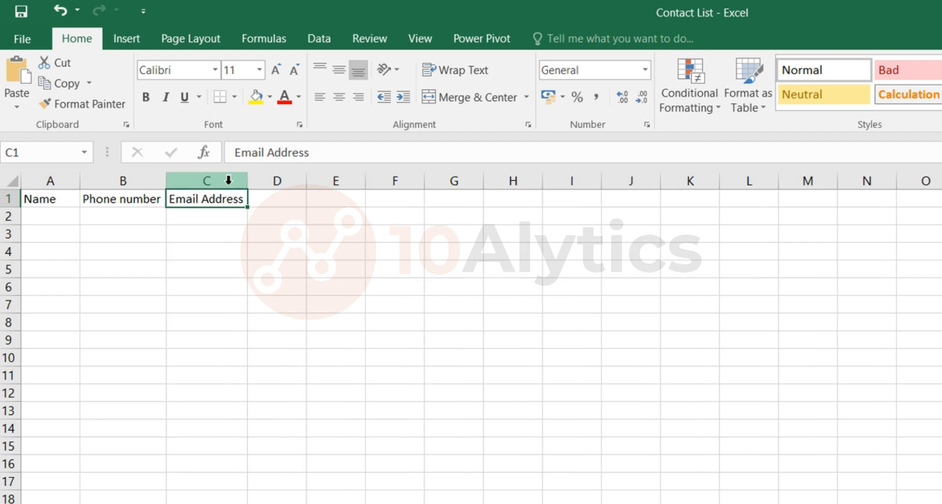
{"action": "left_click", "coordinate": [185, 259]}
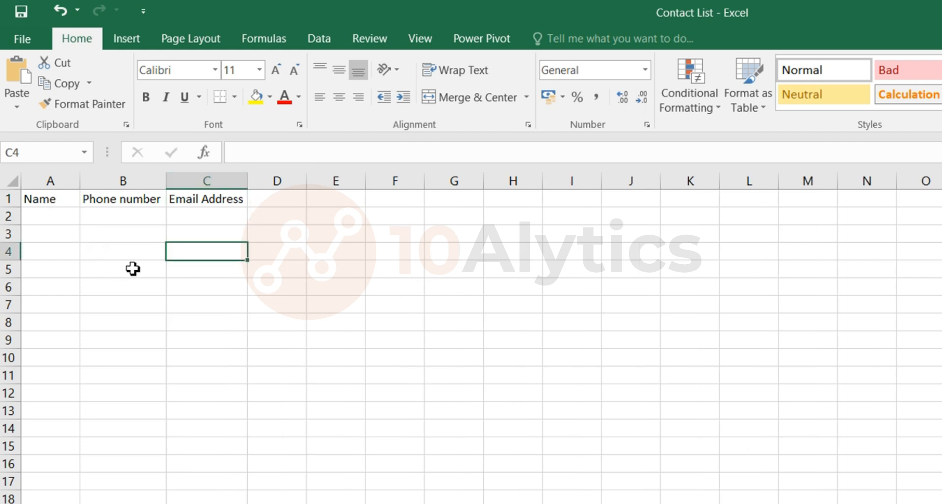
Enter three contacts' full names in cells A2 to A4 under the Name header
{"action": "left_click", "coordinate": [55, 219]}
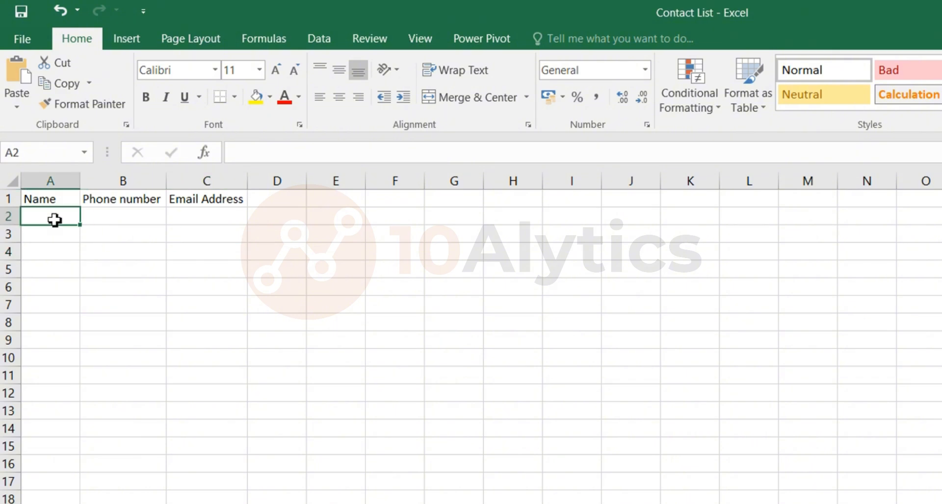
{"action": "type", "text": "John Do"}
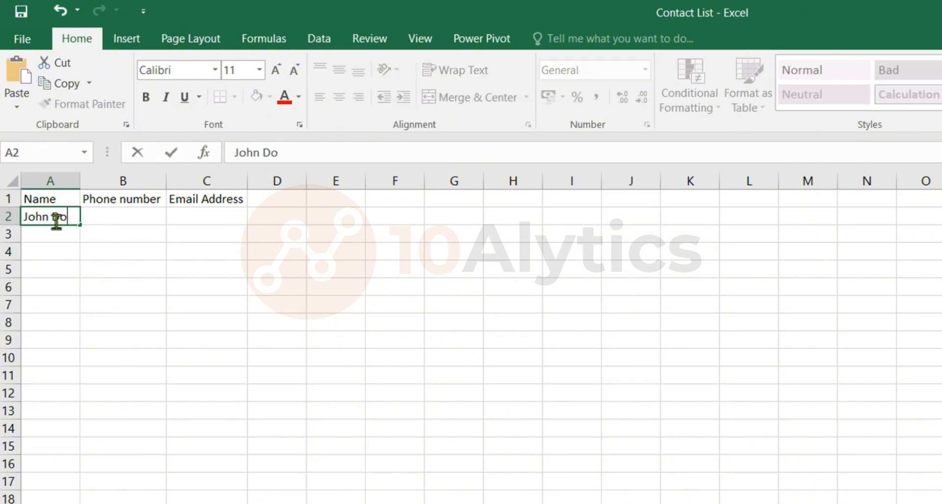
{"action": "type", "text": "e"}
{"action": "key", "text": "Return"}
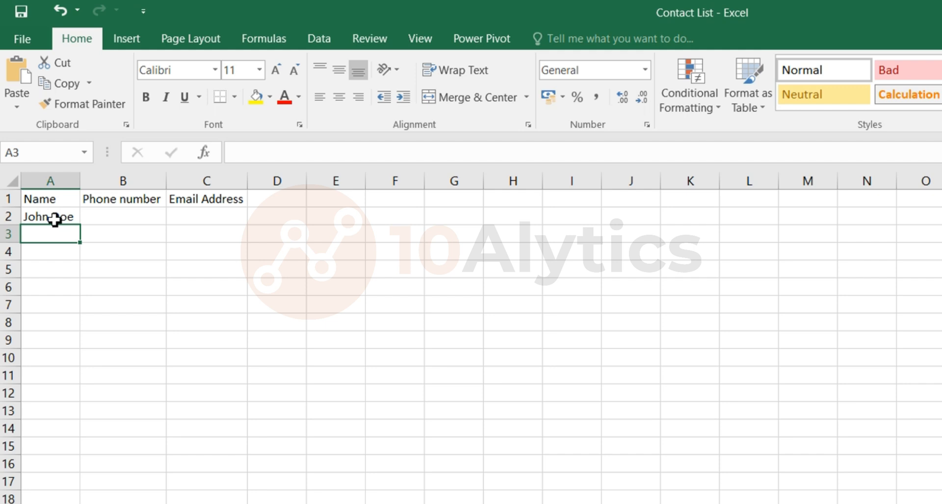
{"action": "type", "text": "Jane Sm"}
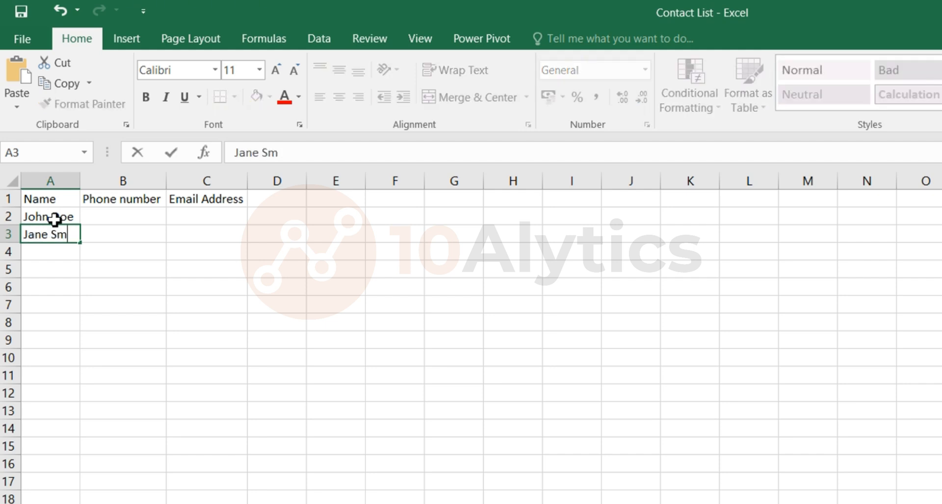
{"action": "type", "text": "ith"}
{"action": "key", "text": "Return"}
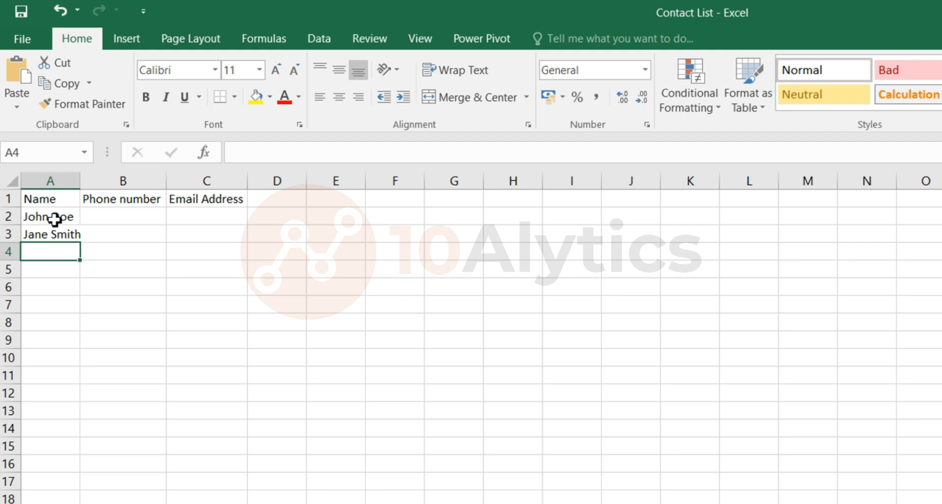
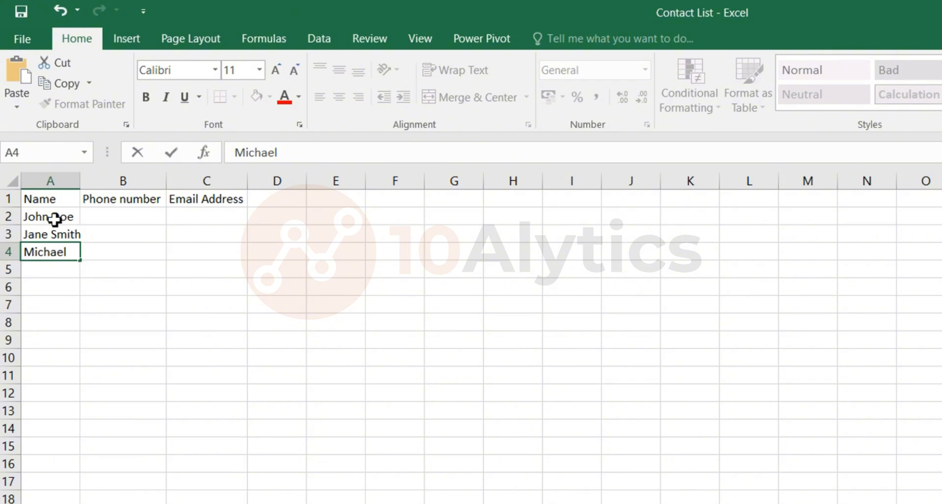
{"action": "key", "text": "Return"}
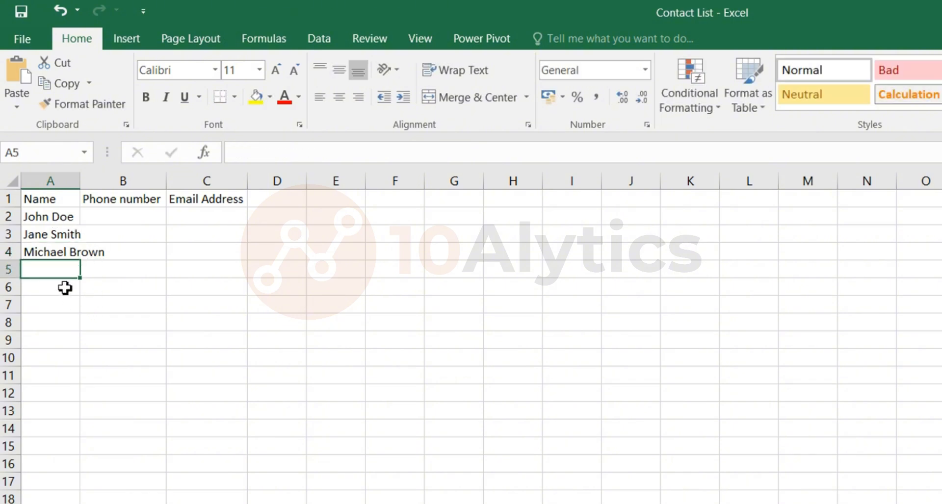
Autofit column A so the full names fit
{"action": "left_click", "coordinate": [48, 253]}
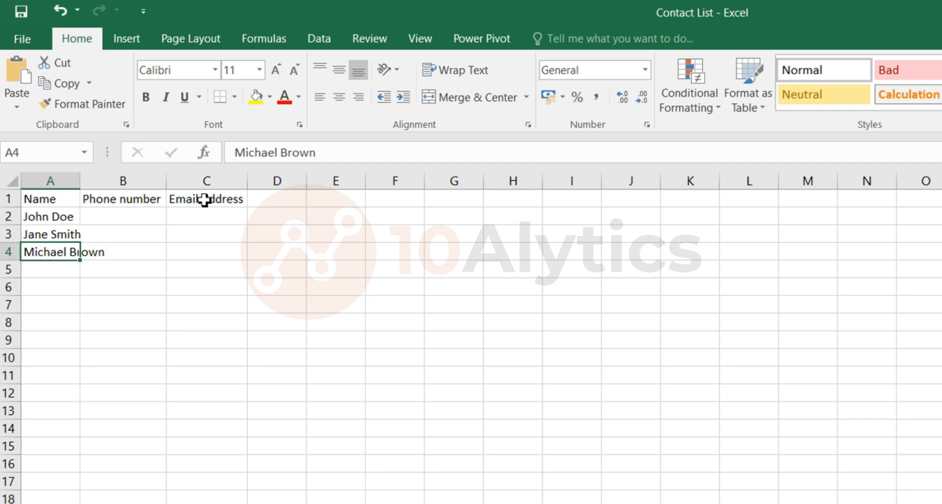
{"action": "double_click", "coordinate": [80, 182]}
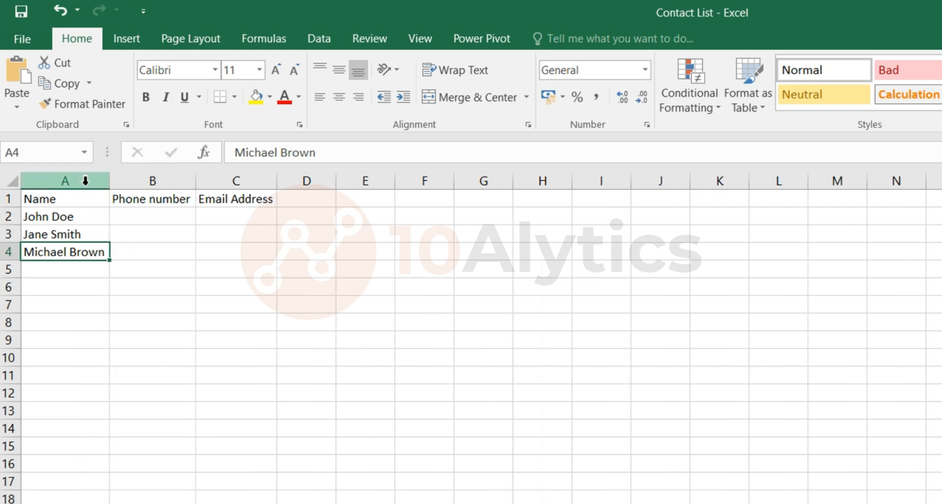
{"action": "left_click", "coordinate": [96, 308]}
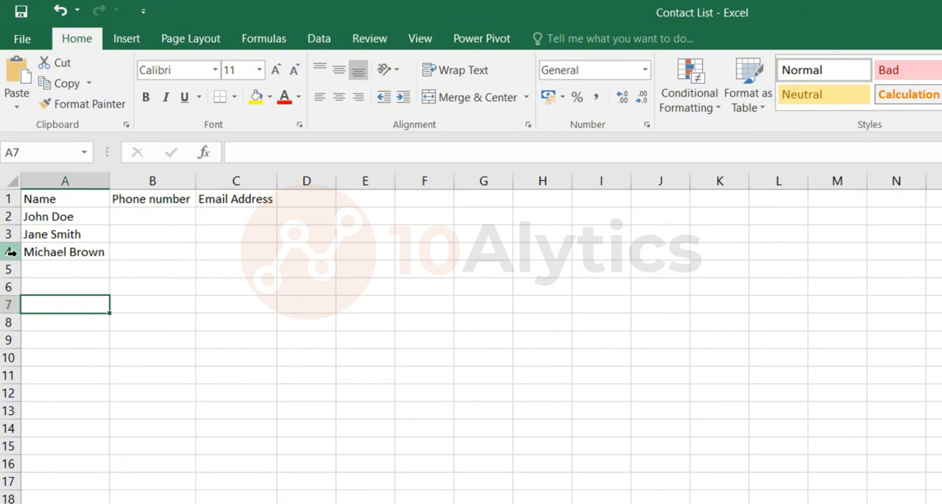
Enter the three contacts' phone numbers in cells B2 to B4 under the Phone number header
{"action": "left_click", "coordinate": [158, 217]}
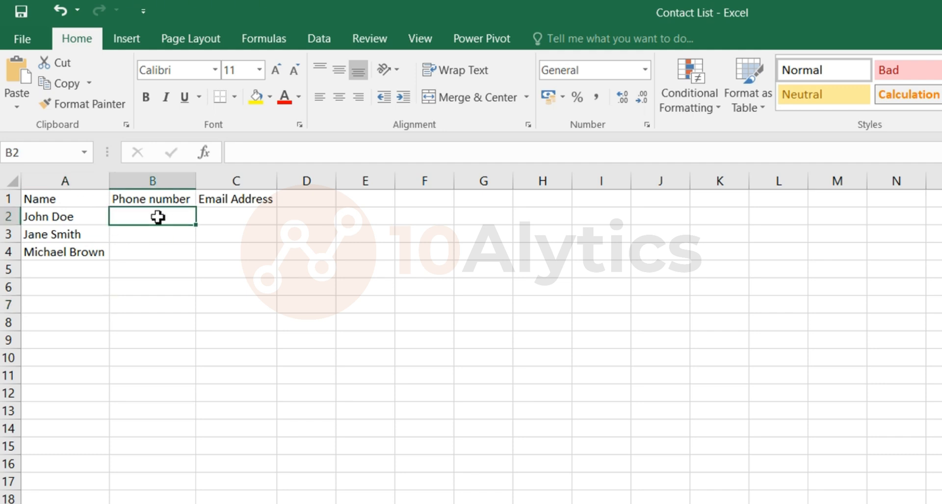
{"action": "type", "text": "123"}
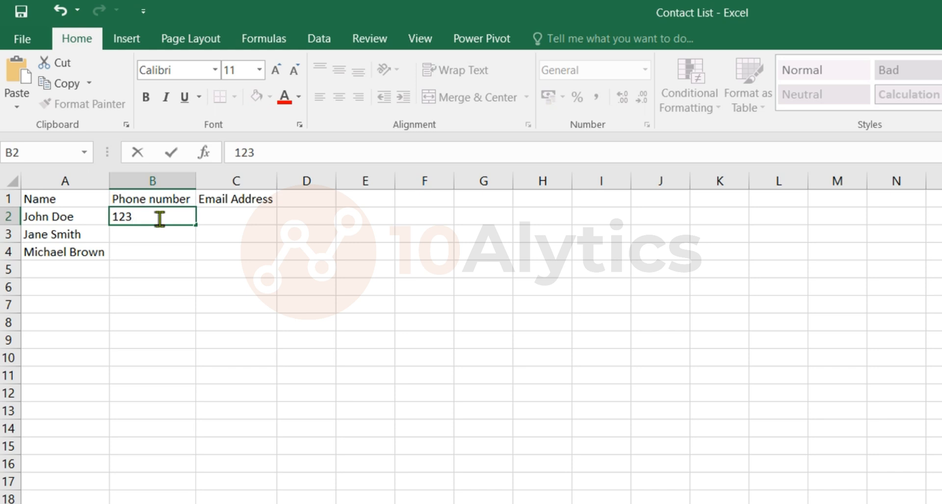
{"action": "type", "text": "-456-8906"}
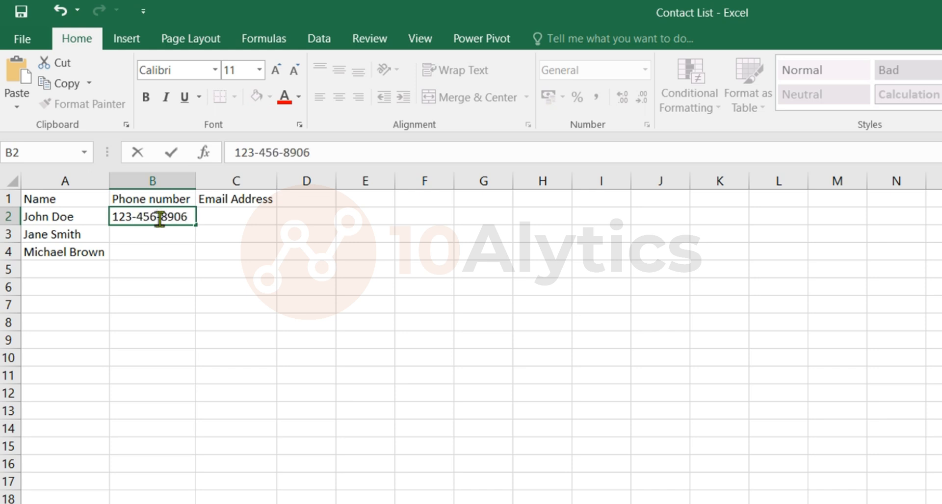
{"action": "key", "text": "Return"}
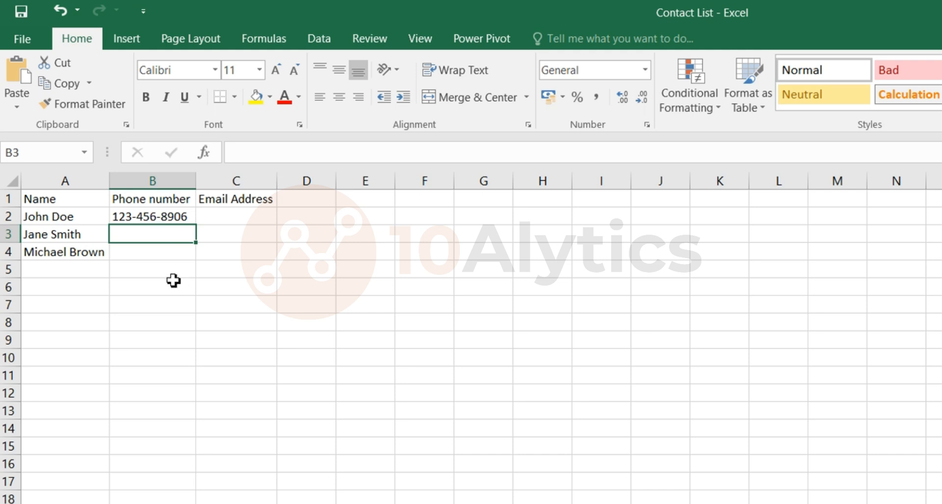
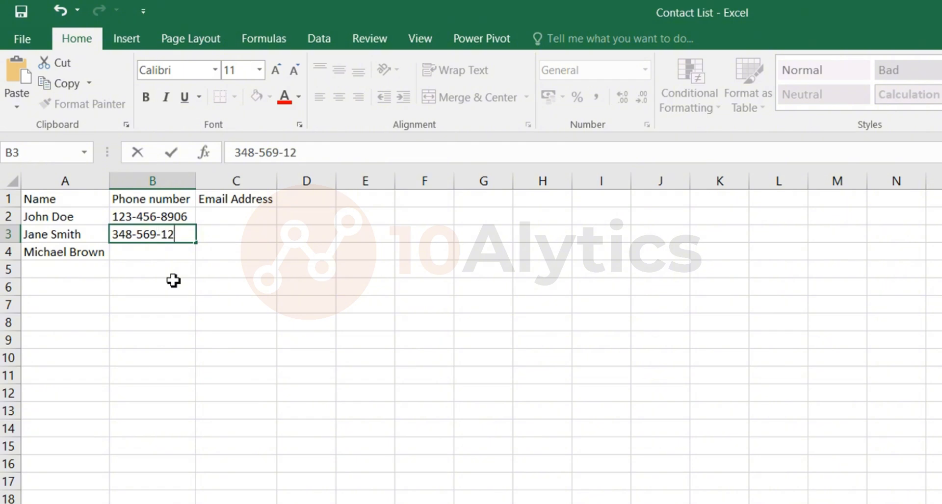
{"action": "key", "text": "Return"}
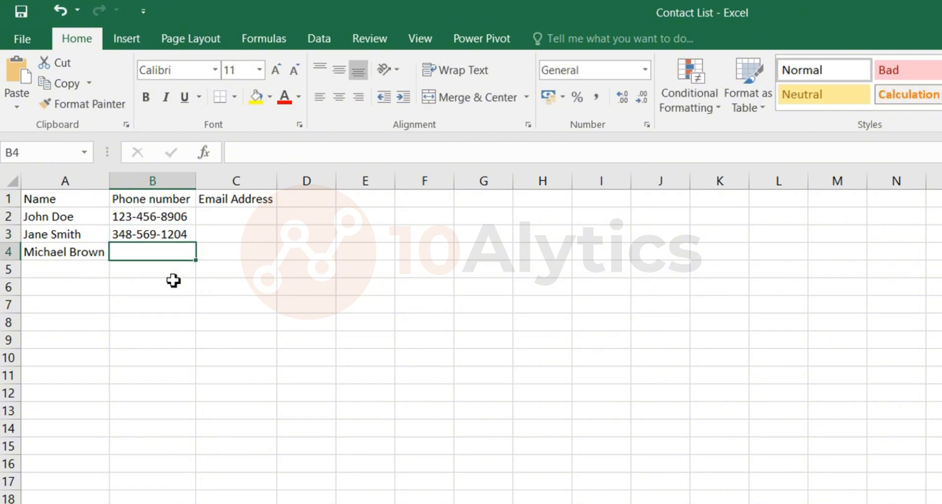
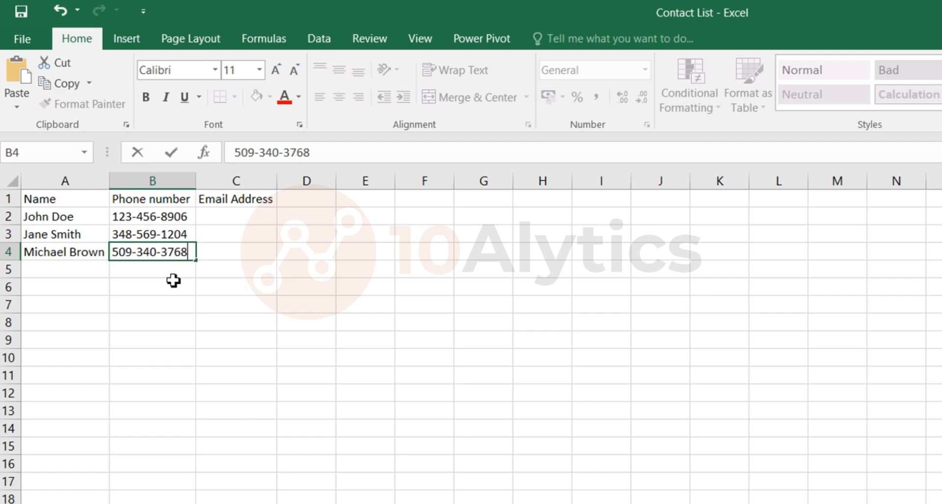
{"action": "key", "text": "Return"}
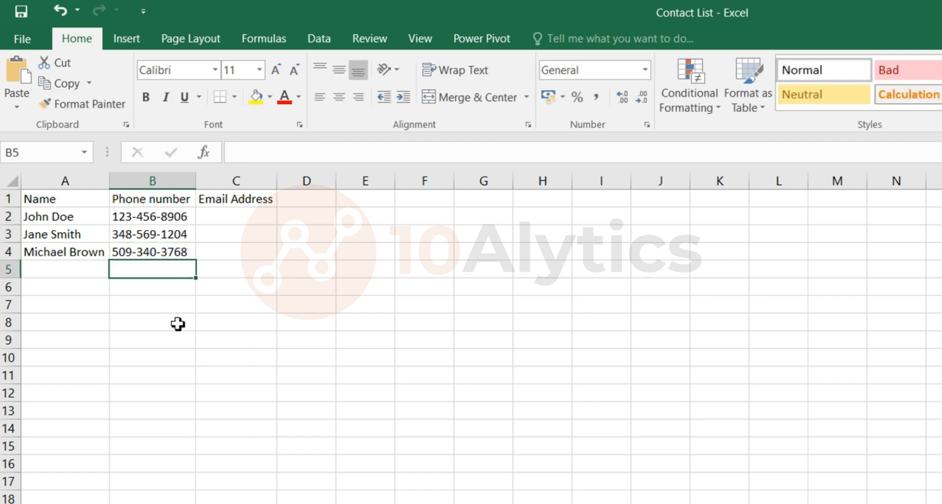
Enter the three contacts' gmail.com email addresses in cells C2 to C4 under the Email Address header
{"action": "left_click", "coordinate": [231, 218]}
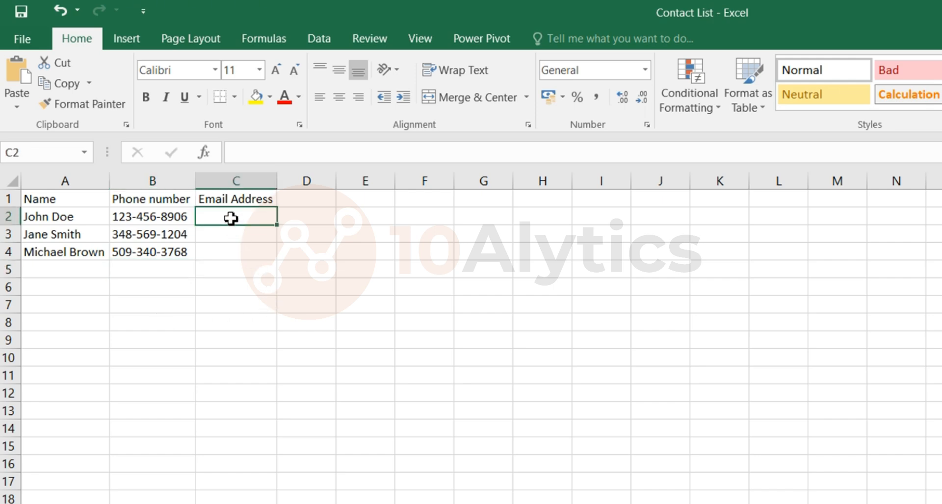
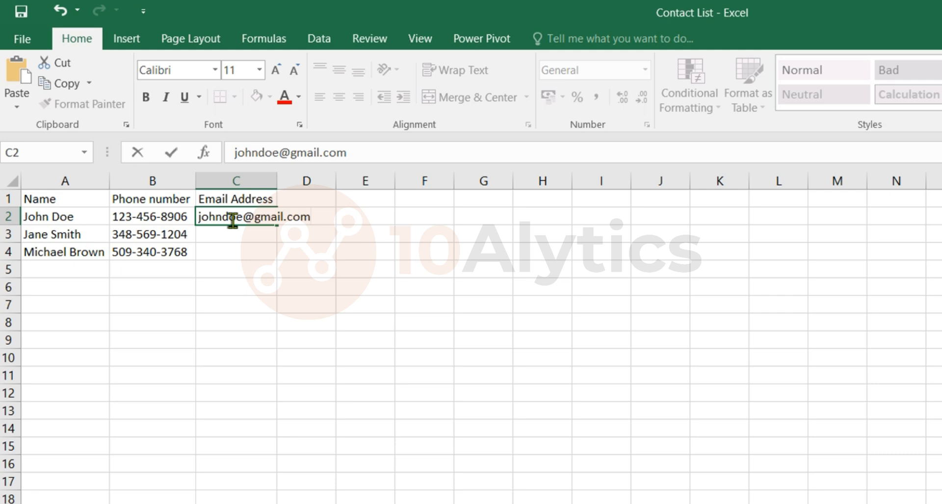
{"action": "key", "text": "Return"}
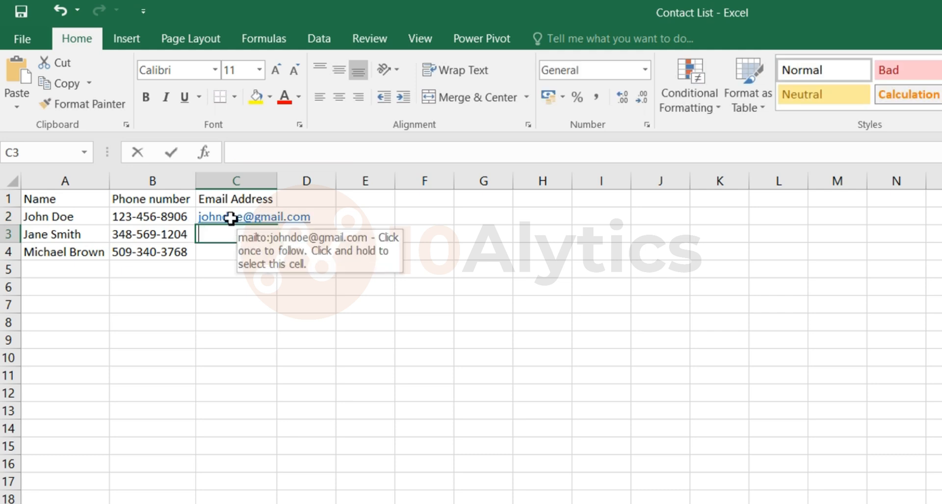
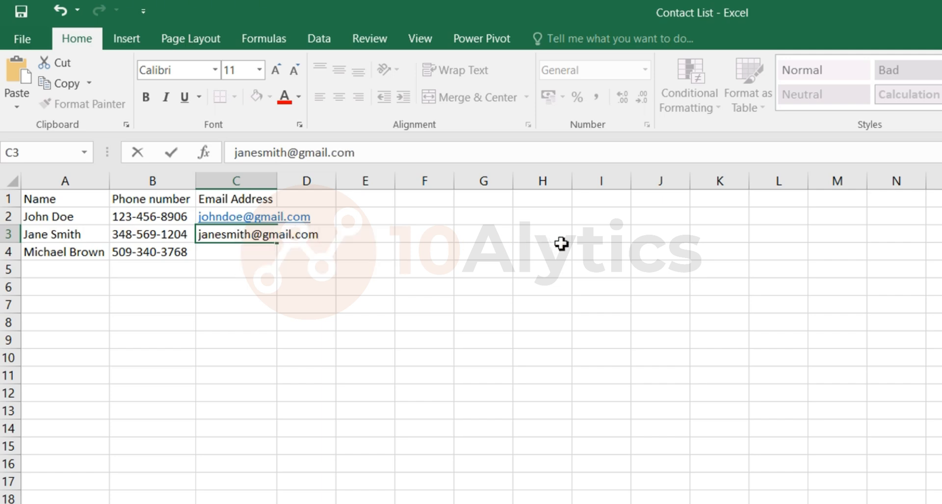
{"action": "key", "text": "Return"}
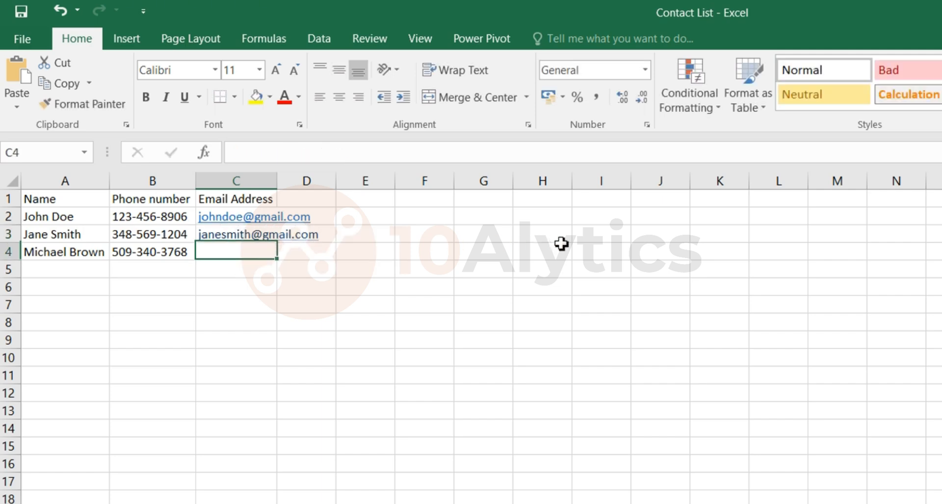
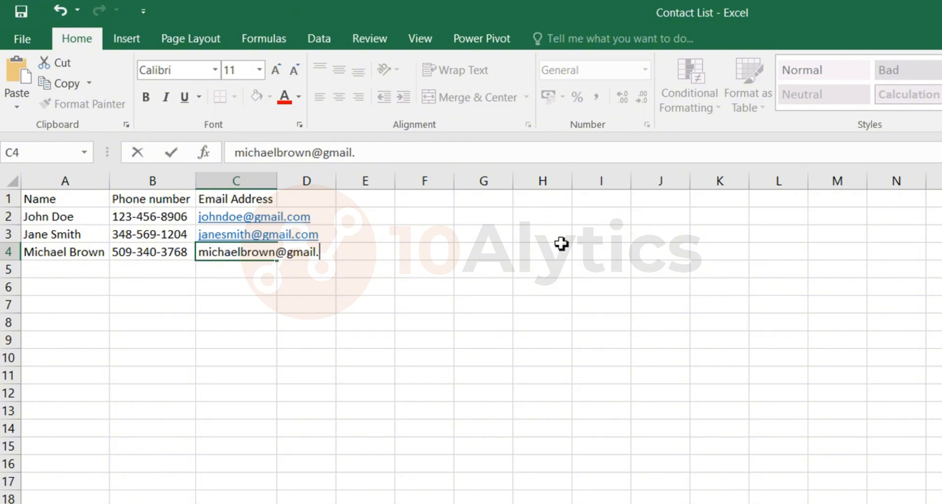
{"action": "key", "text": "Return"}
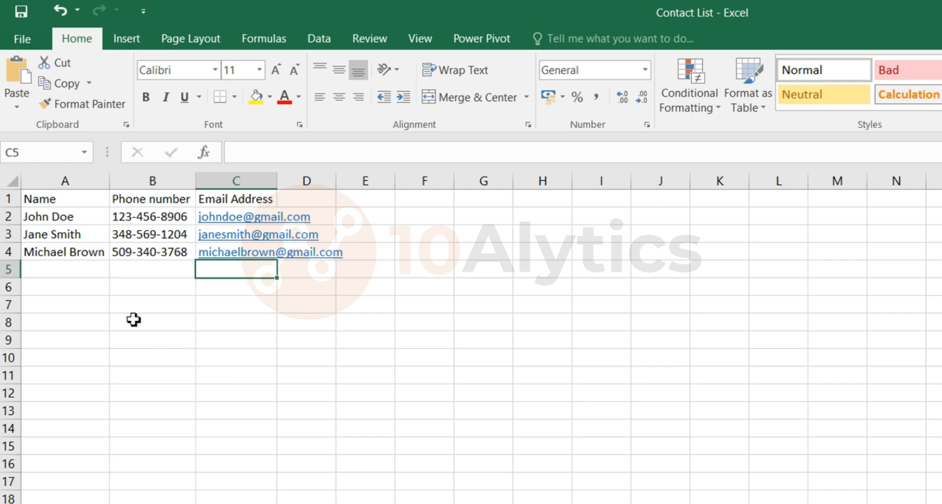
Make the header cells A1 to C1 bold
{"action": "left_click_drag", "start_coordinate": [67, 197], "coordinate": [244, 196]}
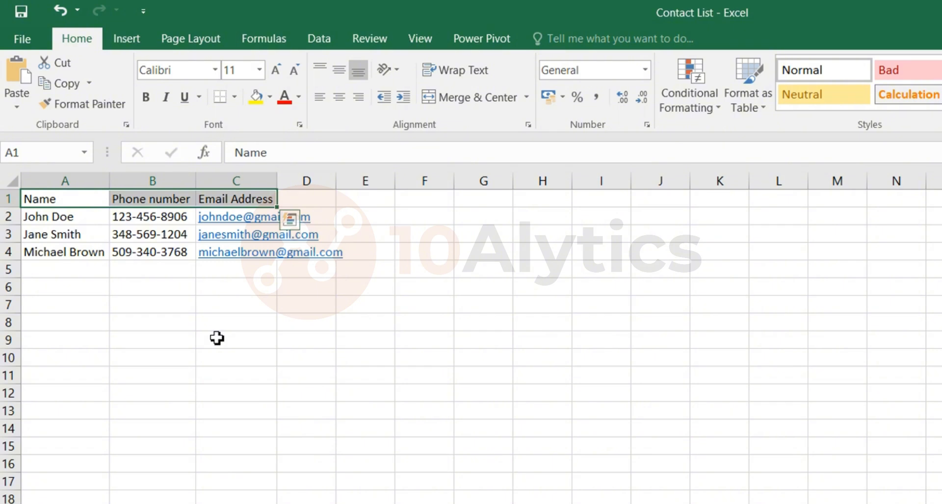
{"action": "left_click", "coordinate": [217, 338]}
{"action": "left_click_drag", "start_coordinate": [58, 199], "coordinate": [263, 200]}
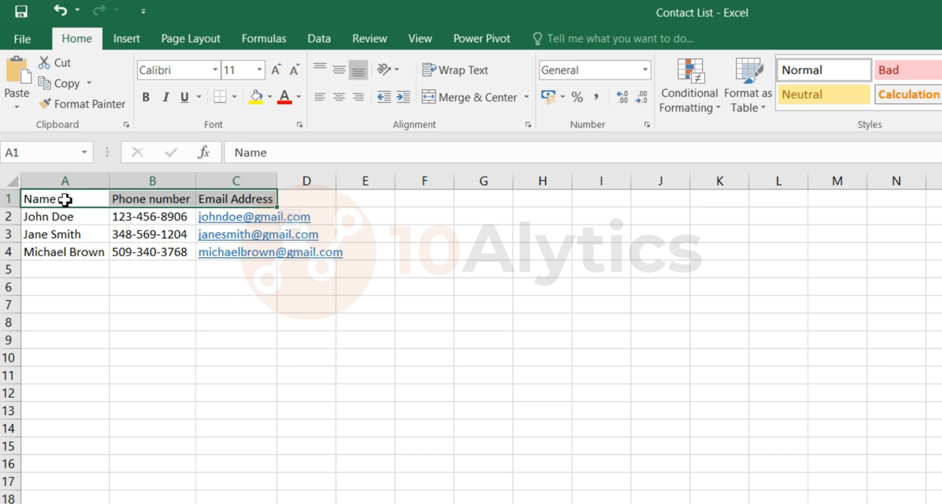
{"action": "left_click", "coordinate": [147, 100]}
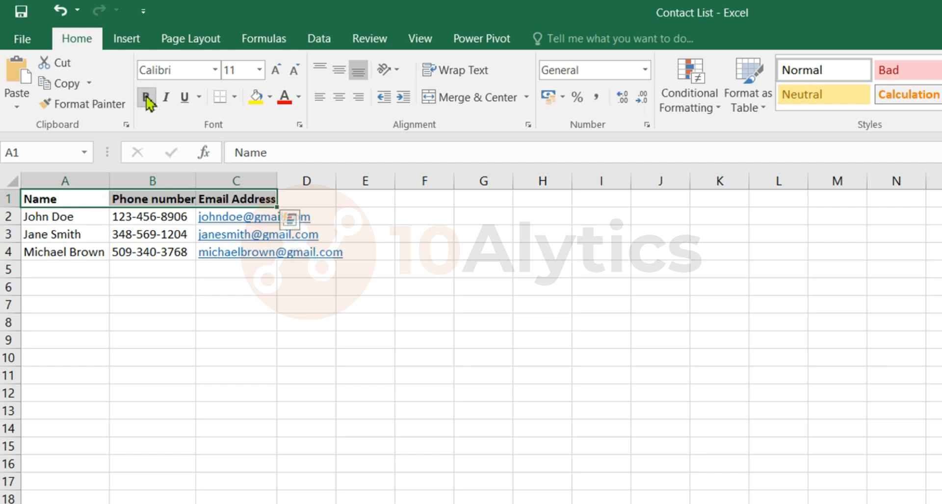
Change the header row's font to Bookman Old Style
{"action": "left_click", "coordinate": [216, 70]}
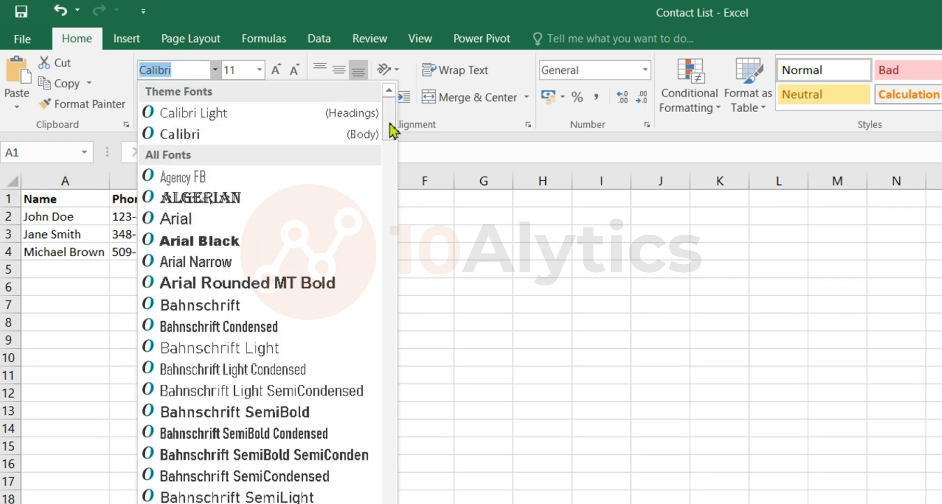
{"action": "left_click_drag", "start_coordinate": [391, 130], "coordinate": [390, 155]}
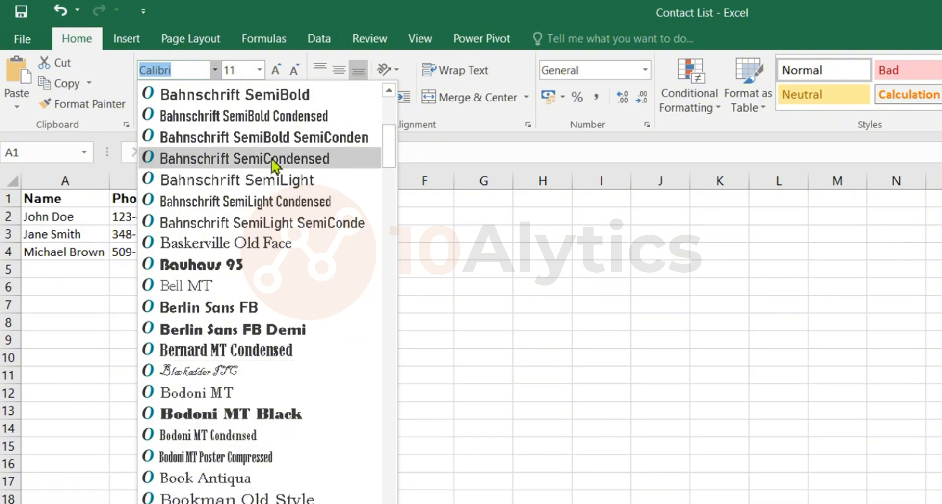
{"action": "left_click", "coordinate": [226, 498]}
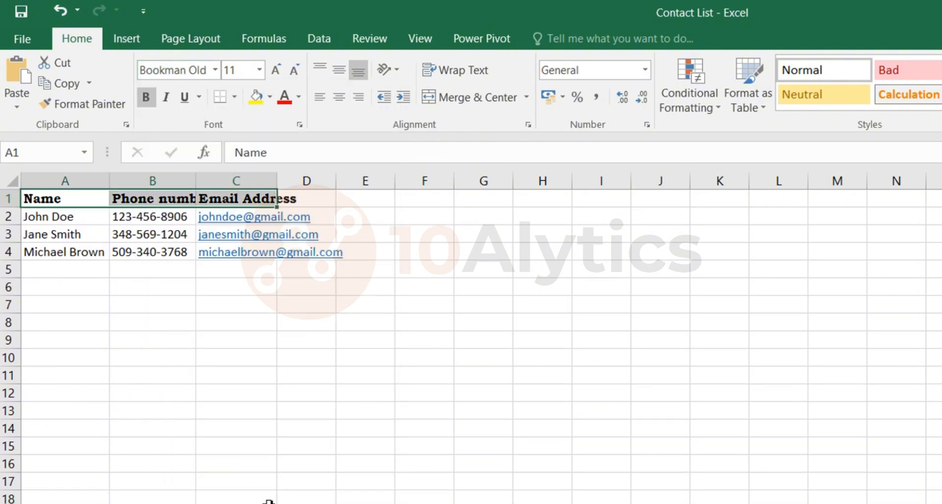
Fill the header cells with a light orange theme colour
{"action": "left_click", "coordinate": [270, 97]}
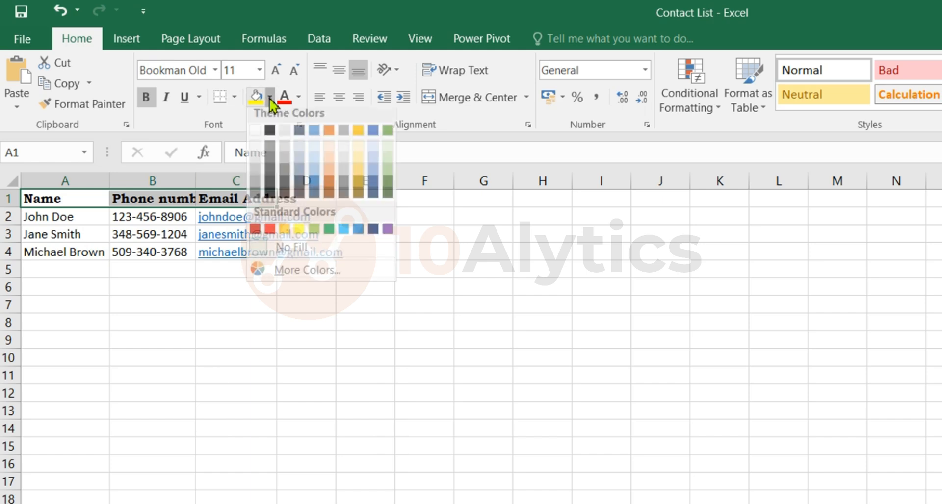
{"action": "left_click", "coordinate": [329, 179]}
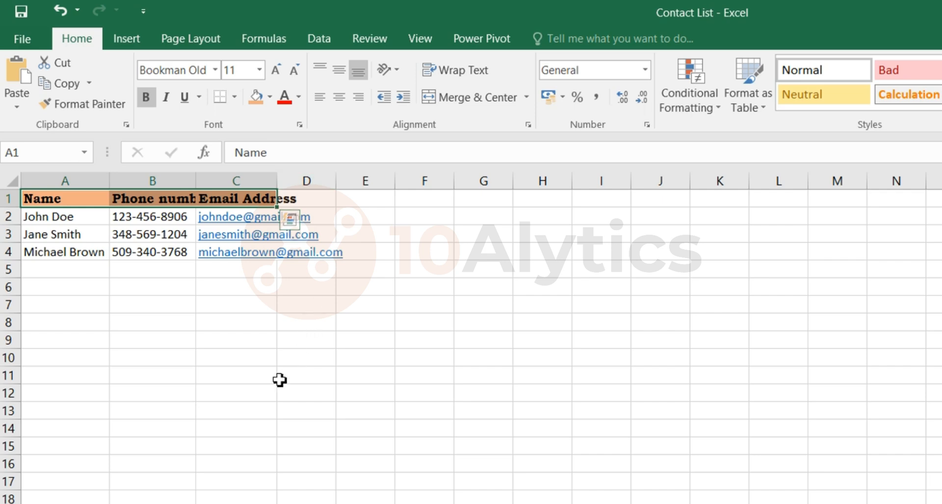
{"action": "left_click", "coordinate": [257, 390]}
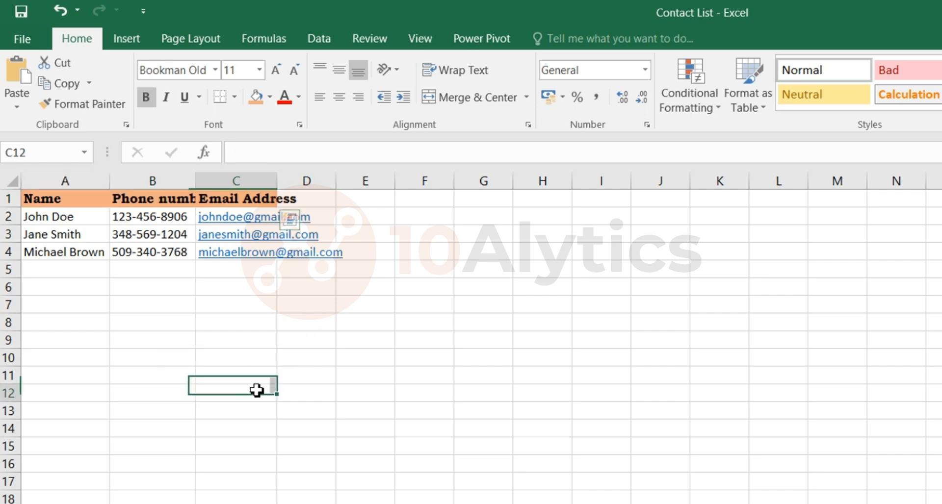
Autofit columns B and C so the bold headers and email addresses fit
{"action": "double_click", "coordinate": [198, 185]}
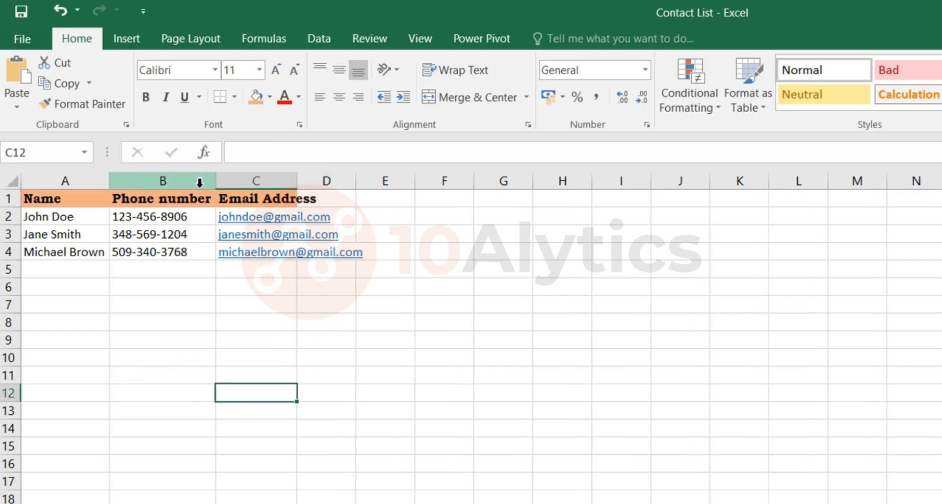
{"action": "left_click_drag", "start_coordinate": [294, 179], "coordinate": [294, 179]}
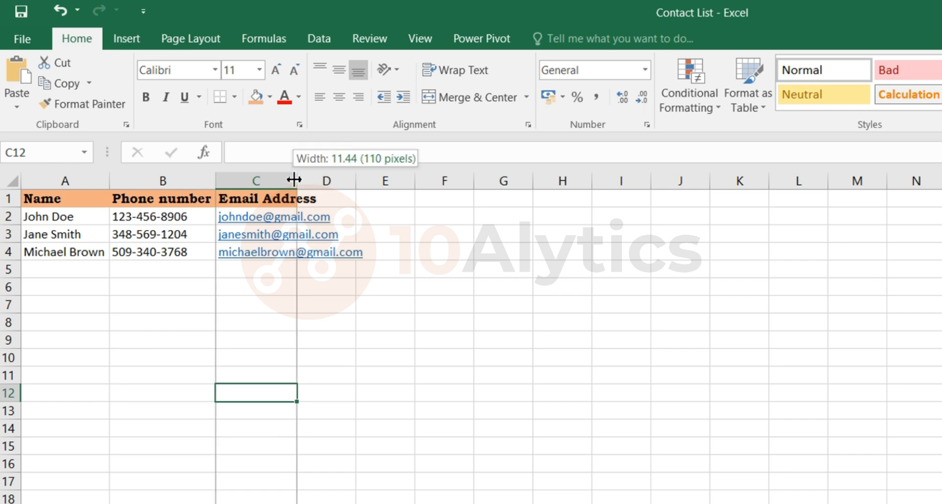
{"action": "double_click", "coordinate": [294, 180]}
{"action": "left_click", "coordinate": [476, 312]}
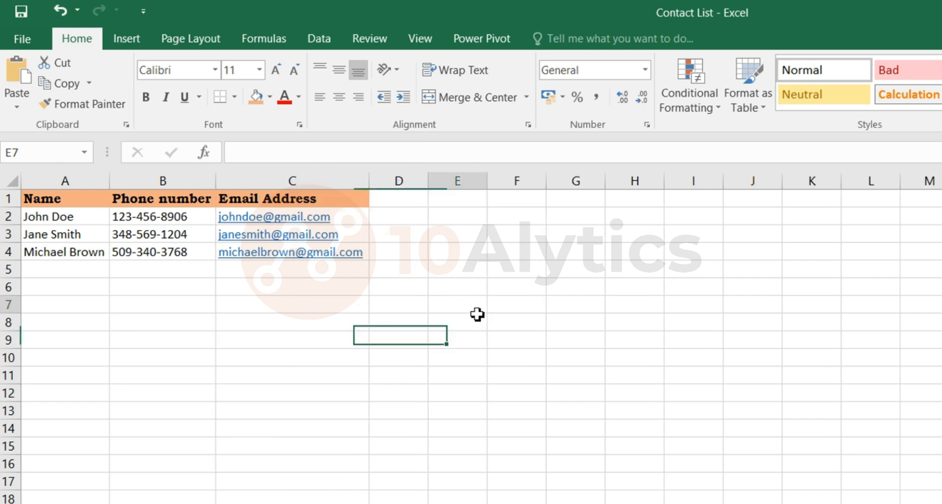